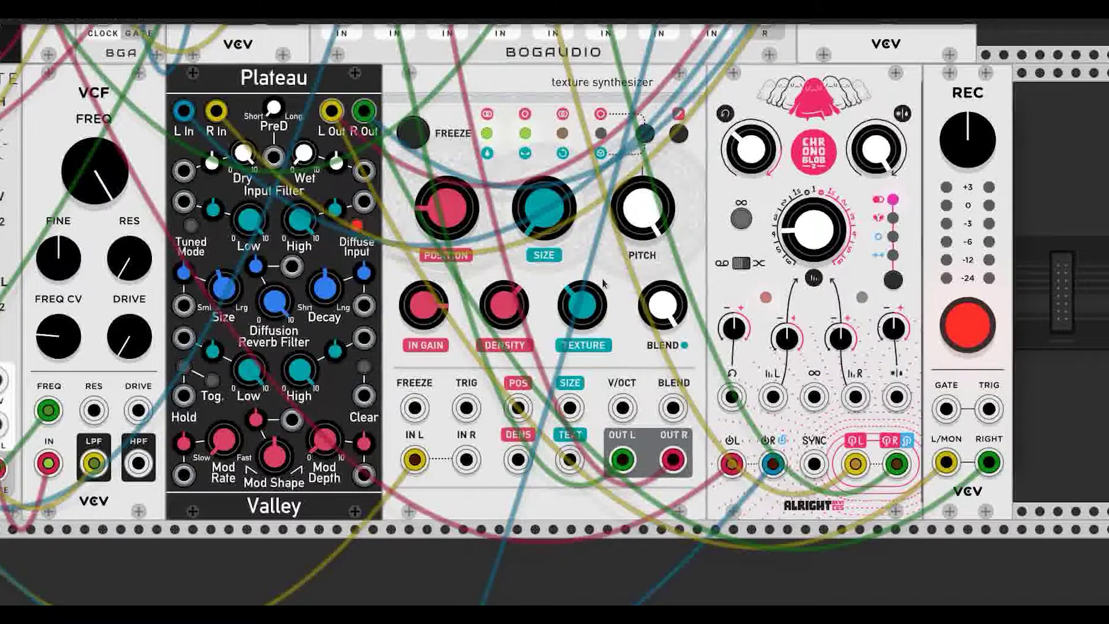
Sweep the texture synthesizer's Blend down to fully dry and restore it to fully wet
right_click(624, 289)
click(580, 274)
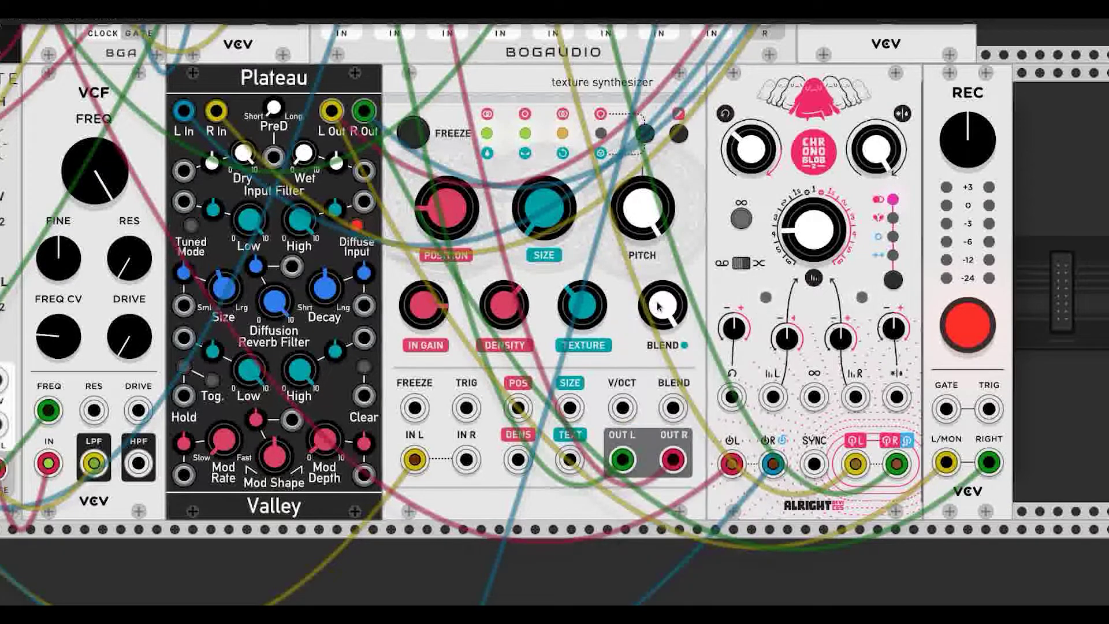
drag(662, 305, 663, 346)
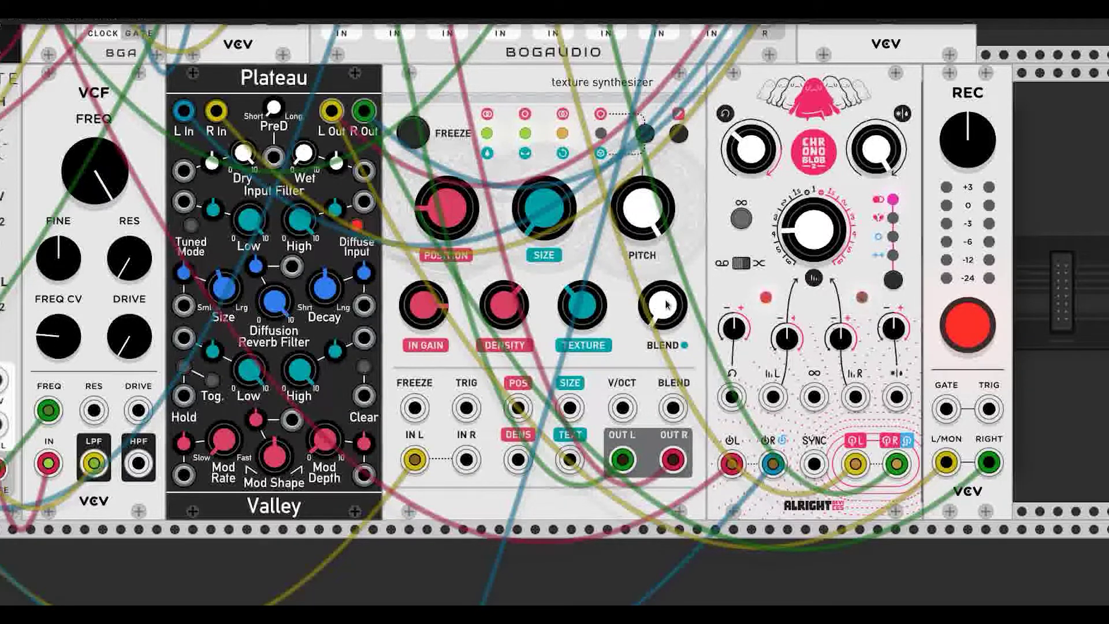
drag(666, 304, 666, 258)
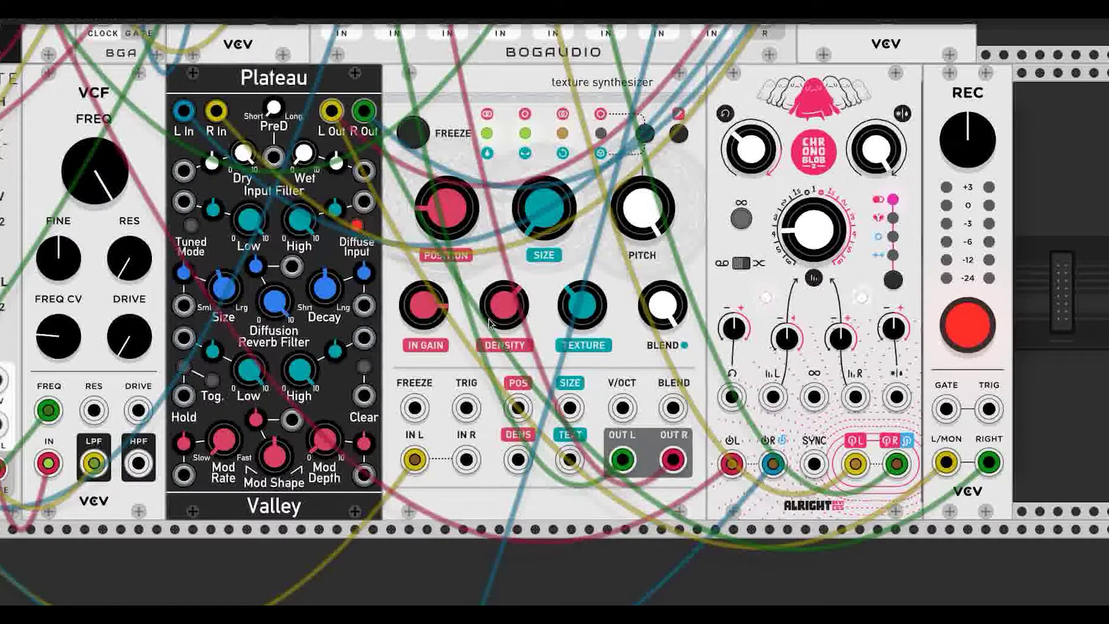
Raise the texture synthesizer's Density to maximum and bring it back to just above its midpoint
drag(493, 319, 493, 311)
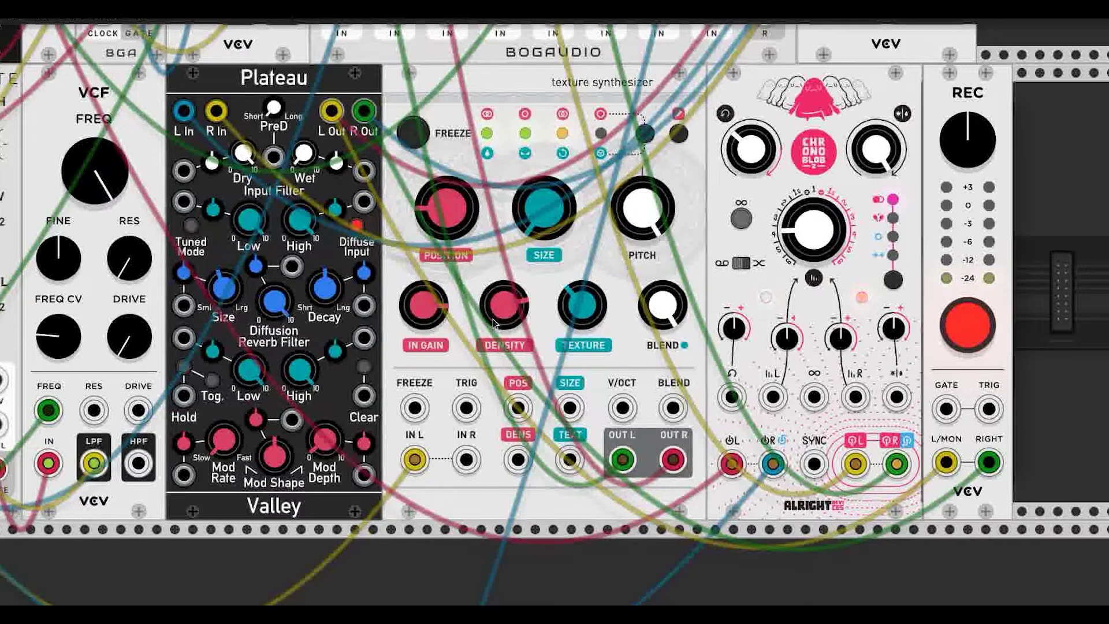
drag(493, 319, 494, 293)
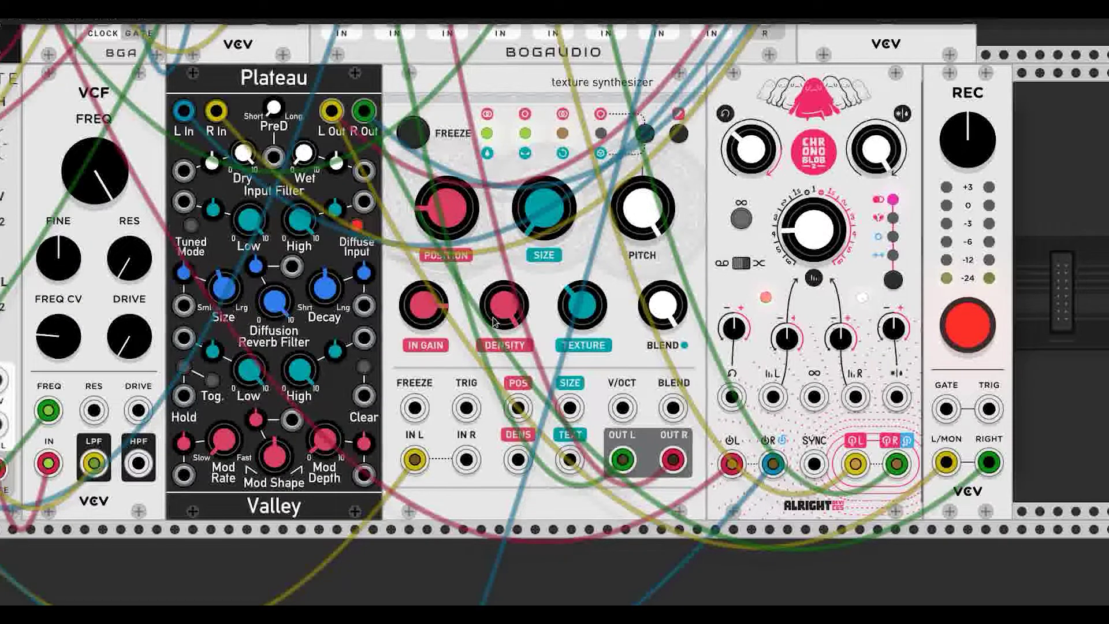
drag(662, 305, 662, 381)
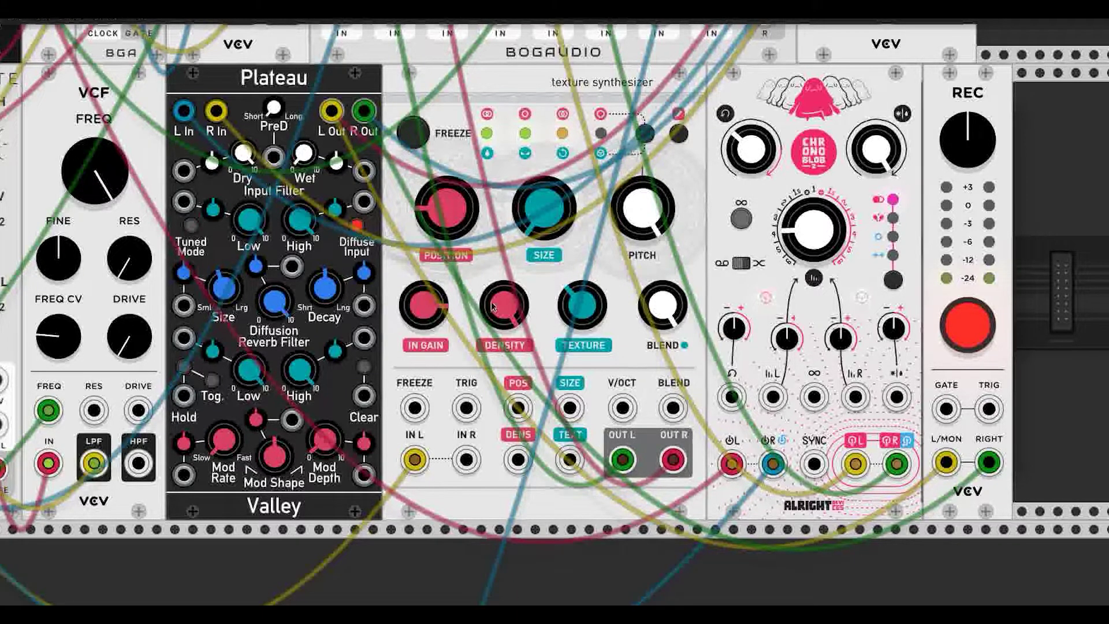
drag(511, 317, 514, 279)
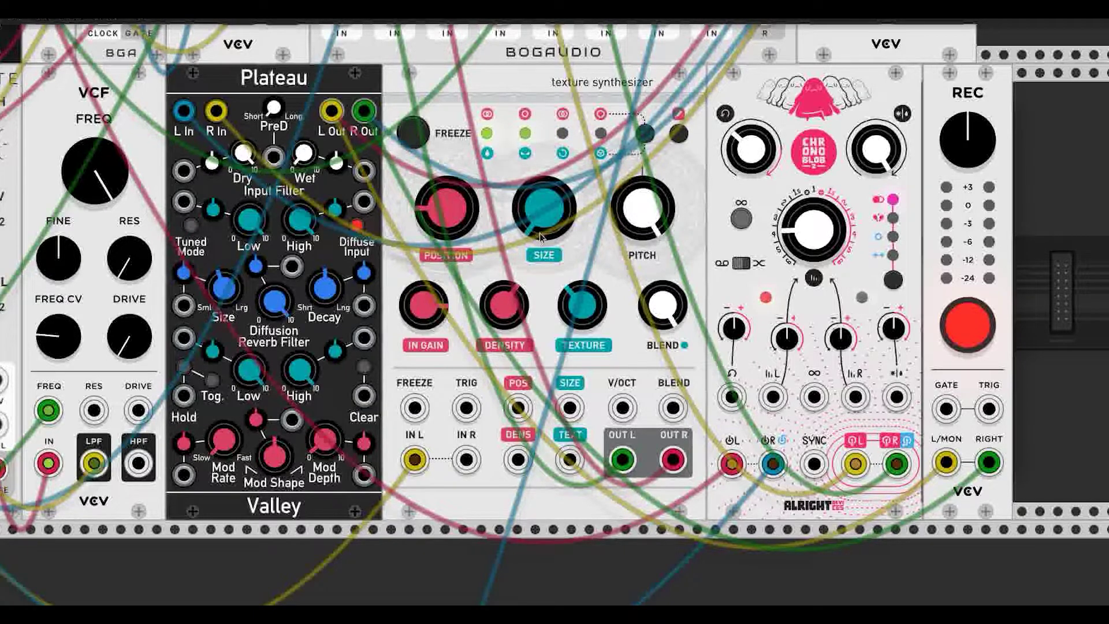
Sweep the texture synthesizer's Size, leaving it at maximum, and make small adjustments to its Texture amount
drag(541, 236, 541, 108)
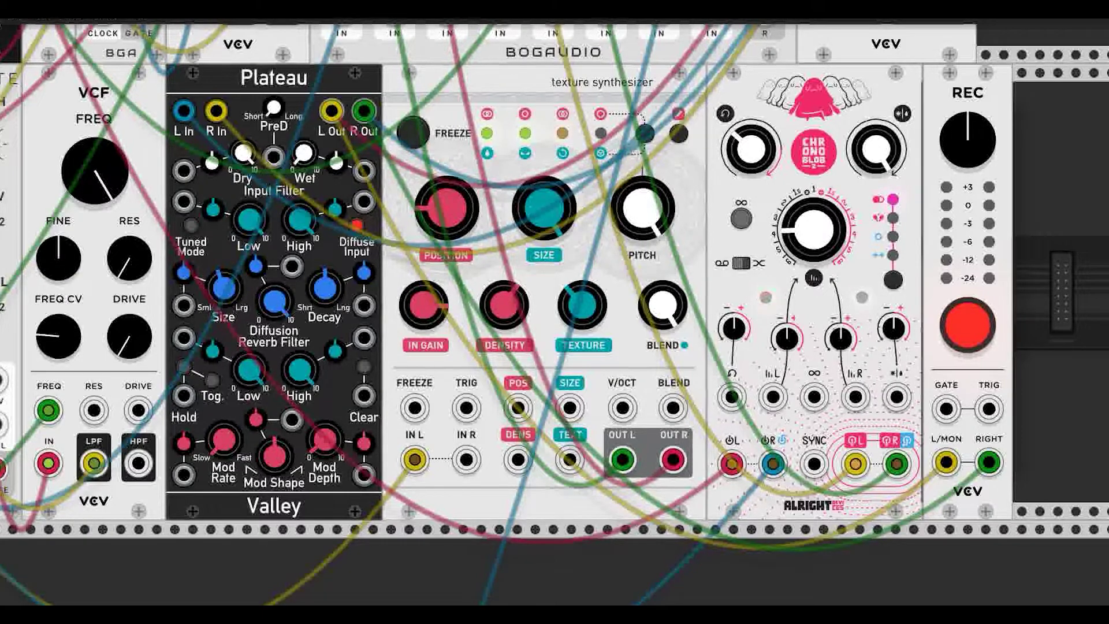
drag(544, 208, 543, 271)
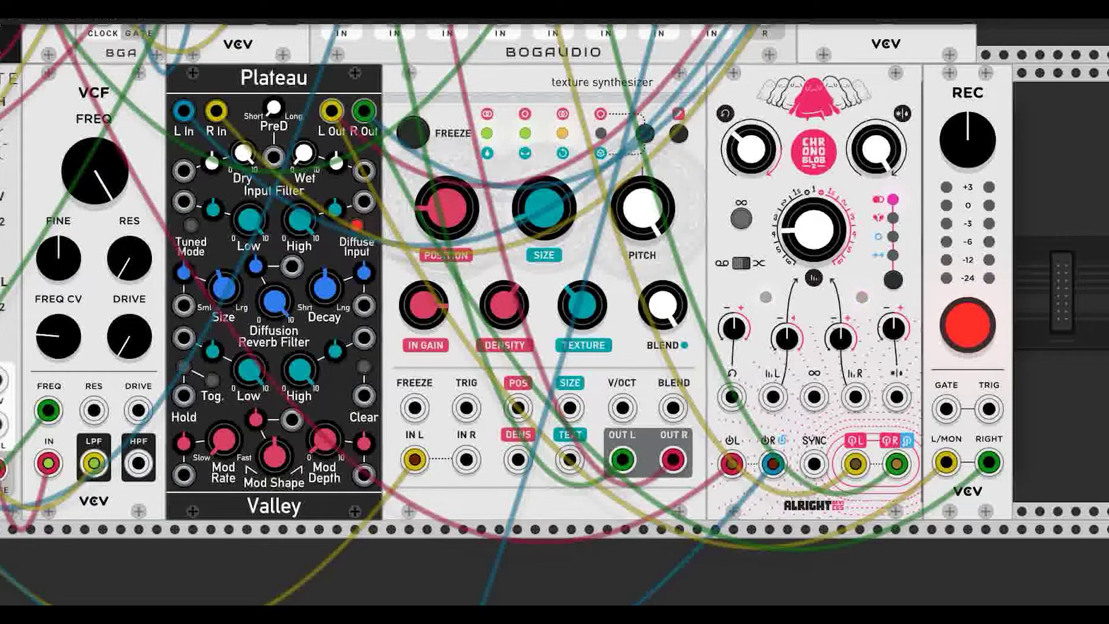
drag(543, 208, 544, 120)
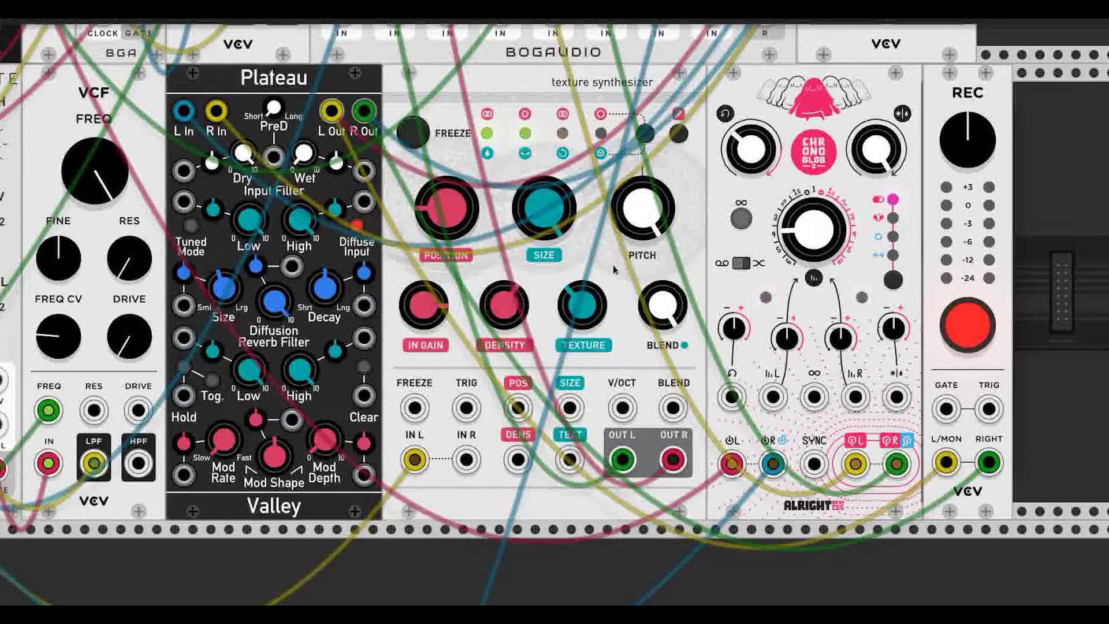
drag(569, 291, 576, 308)
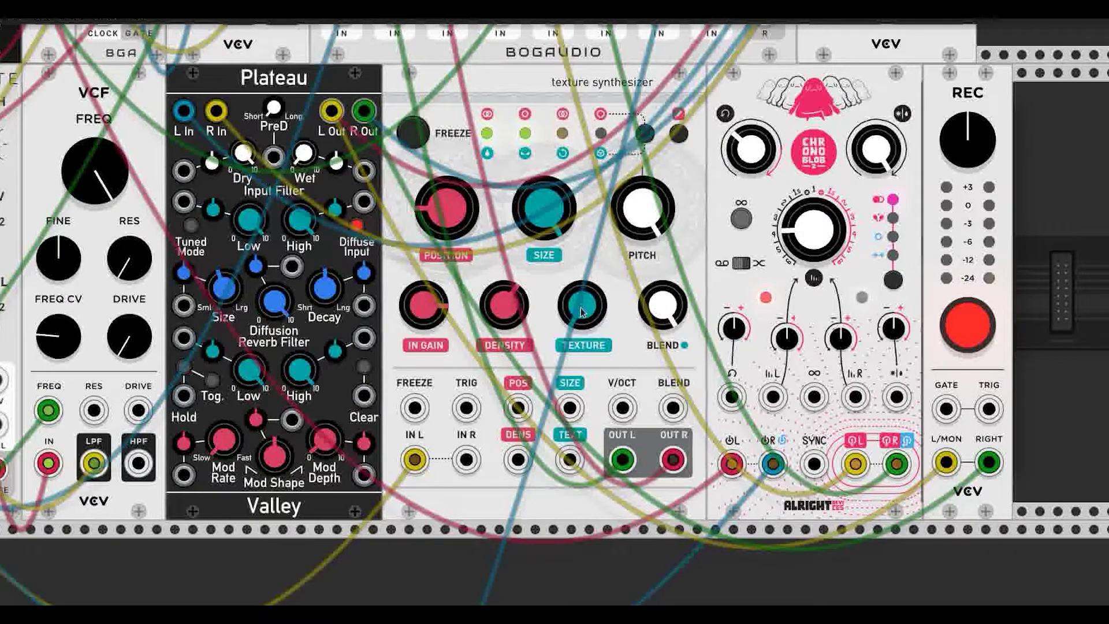
drag(582, 312, 583, 287)
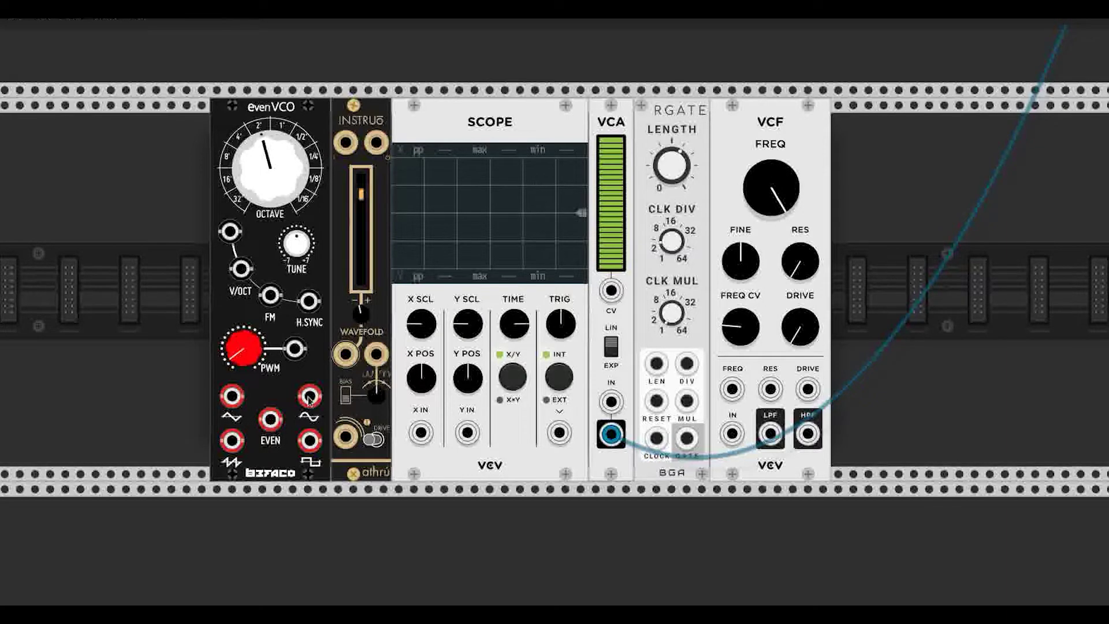
Patch the evenVCO sine output through the Instruō athrú wavefolder into the VCA input, with the fold slider raised to the top
drag(309, 399, 344, 143)
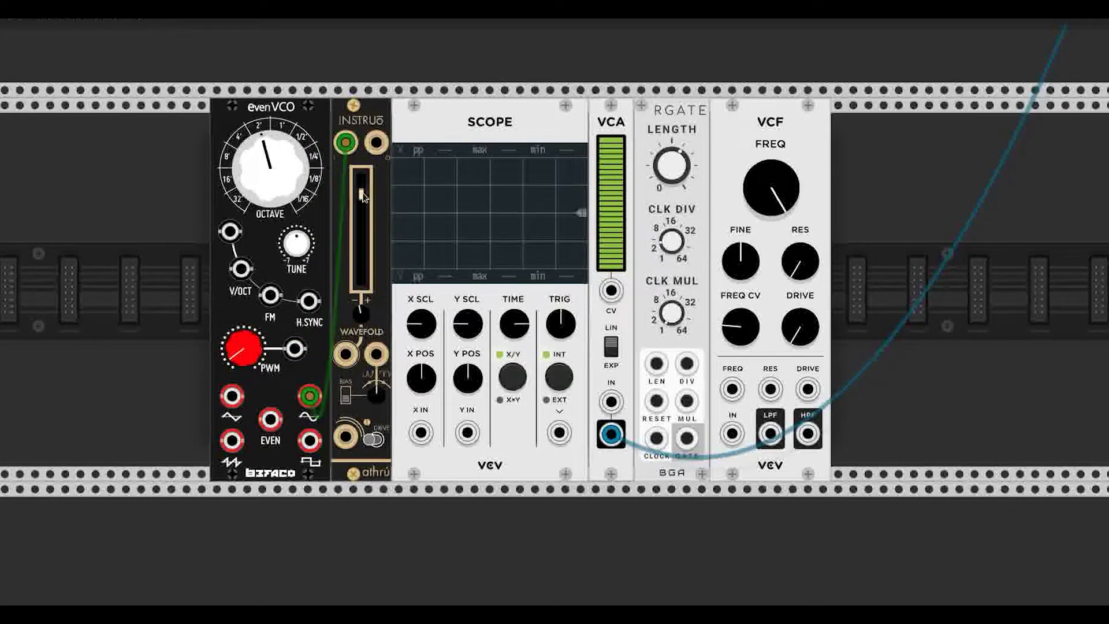
drag(363, 203, 366, 191)
drag(376, 142, 610, 402)
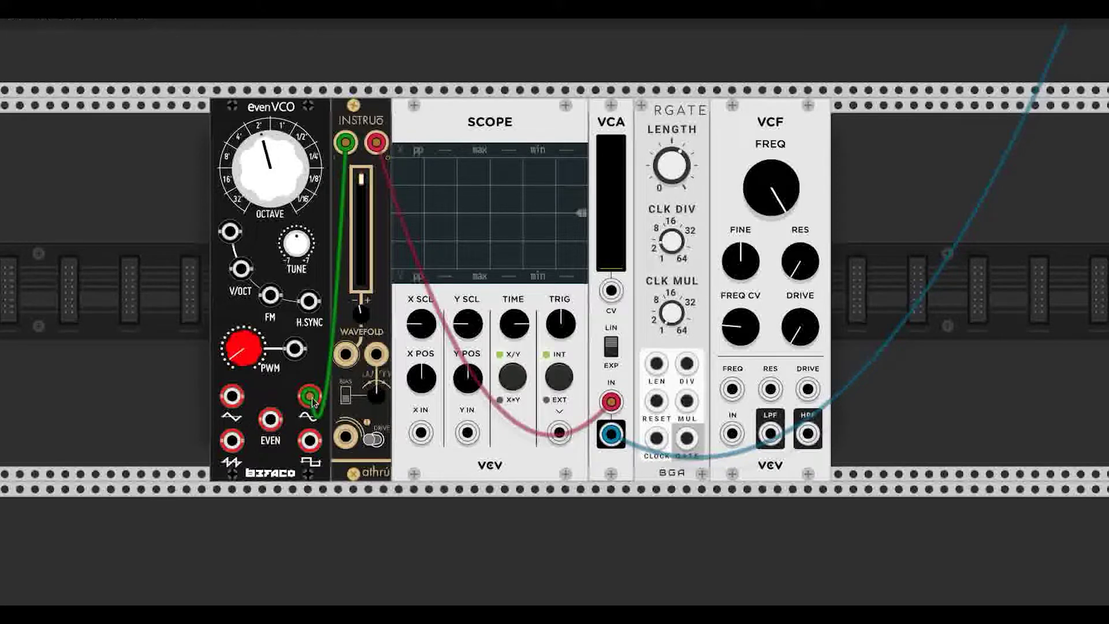
Clock RGATE from the evenVCO sine output and route its gate through the VCF low-pass output to the VCA's CV input
drag(309, 396, 657, 438)
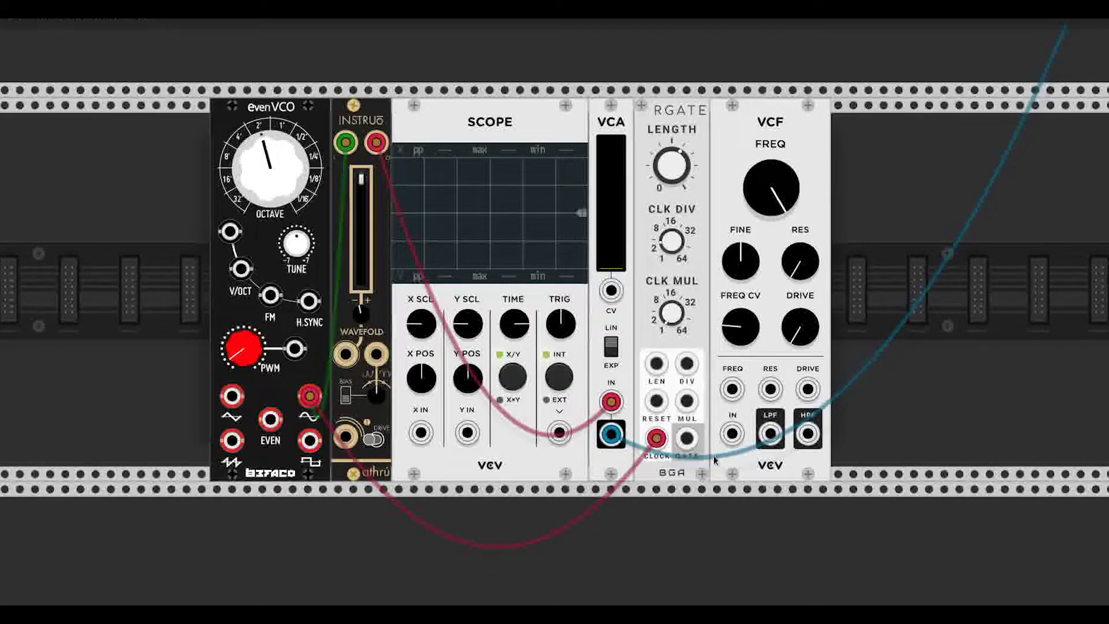
drag(687, 442, 732, 437)
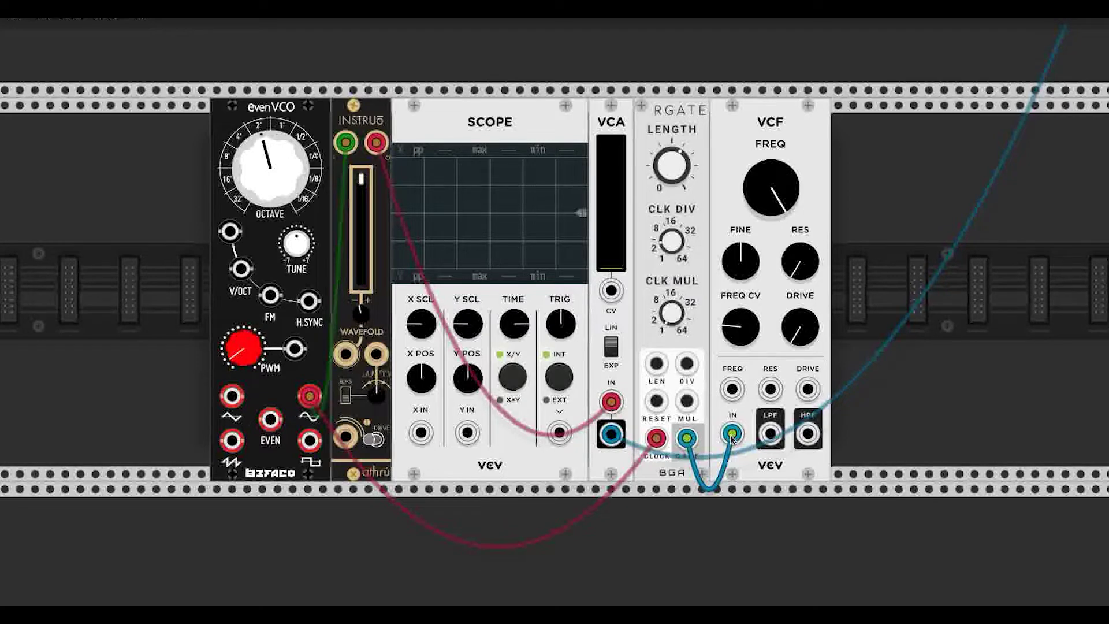
drag(770, 435, 611, 291)
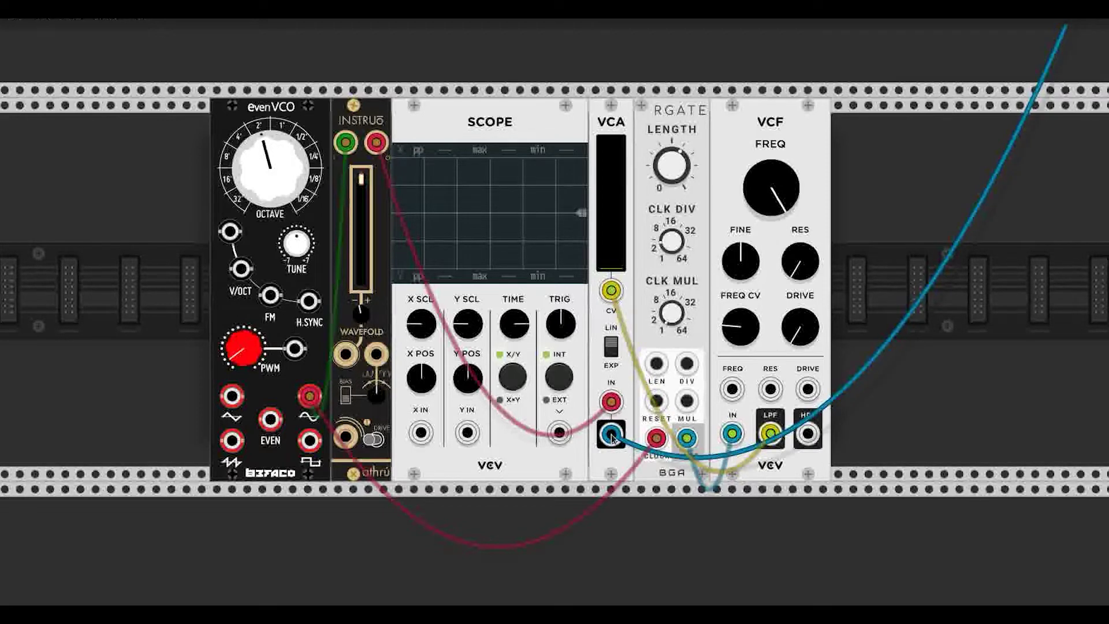
Connect the VCA output to the Scope's X input and raise the VCA level to full, keeping the athrú fold high
mouse_move(611, 437)
mouse_down()
mouse_move(608, 464)
mouse_move(421, 432)
mouse_up()
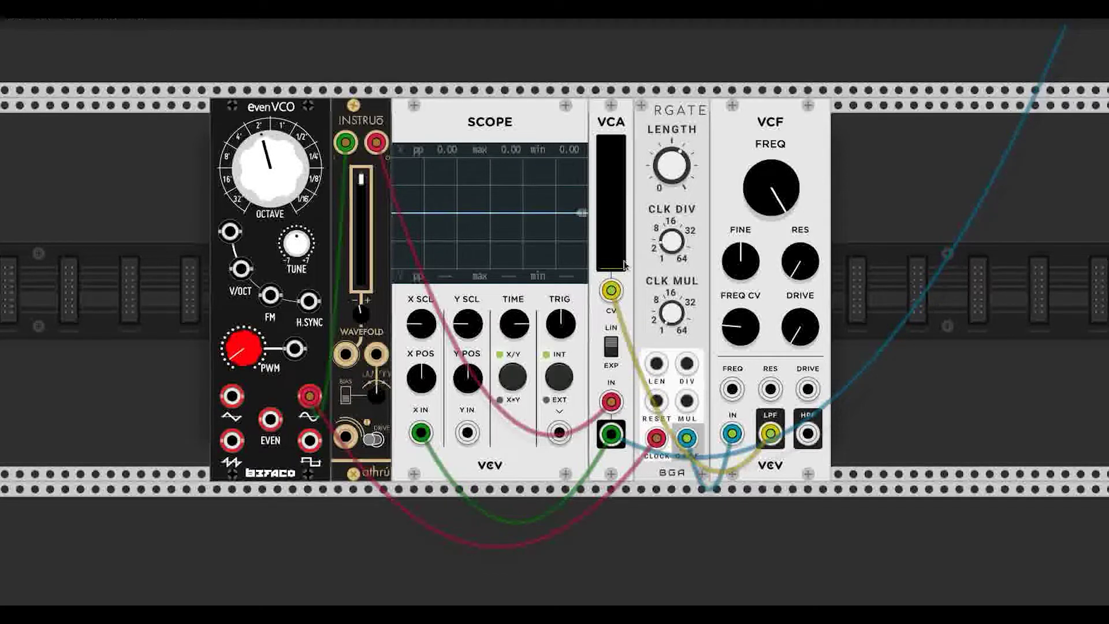
drag(624, 266, 624, 139)
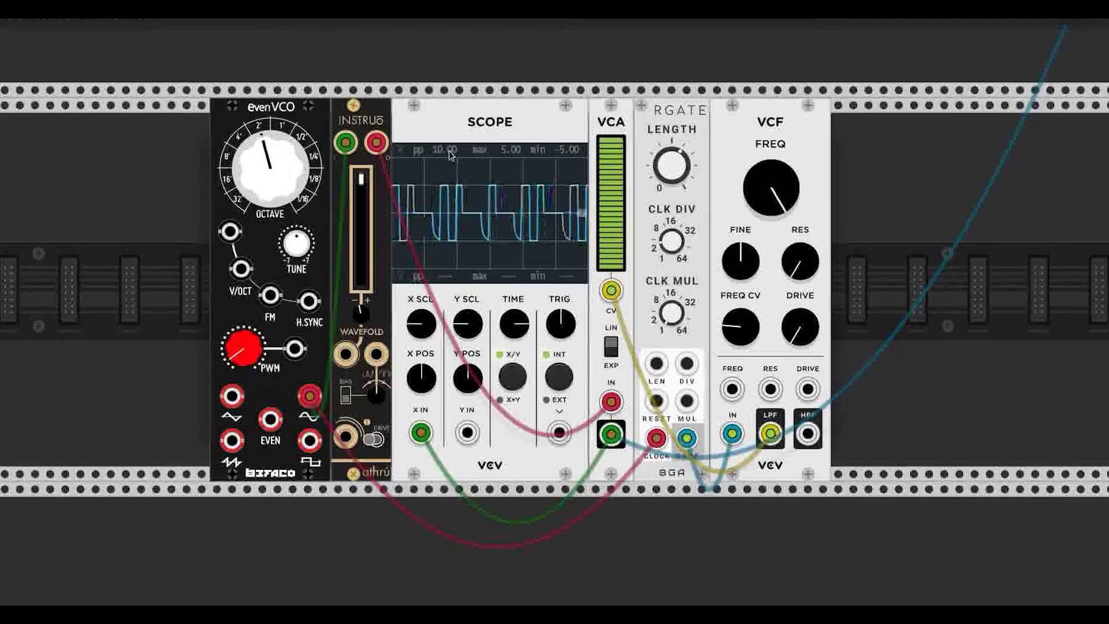
mouse_move(361, 179)
mouse_down()
mouse_move(361, 247)
mouse_move(361, 180)
mouse_up()
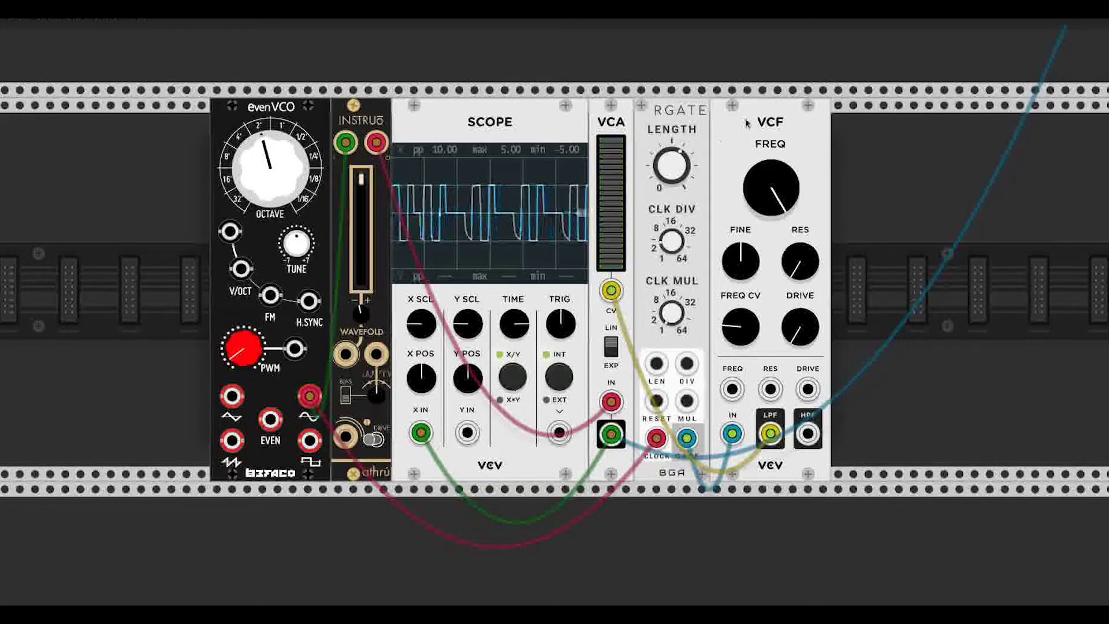
Reduce RGATE's Length to almost zero and raise it back to a short gate
mouse_move(671, 166)
mouse_down()
mouse_move(671, 152)
mouse_move(671, 164)
mouse_up()
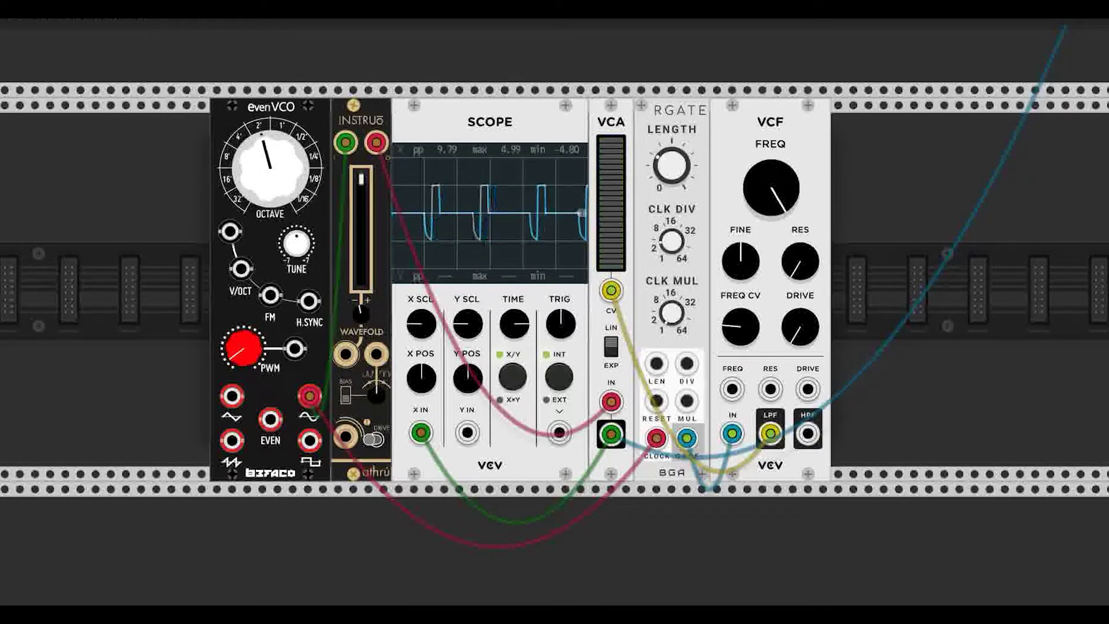
drag(671, 164, 671, 170)
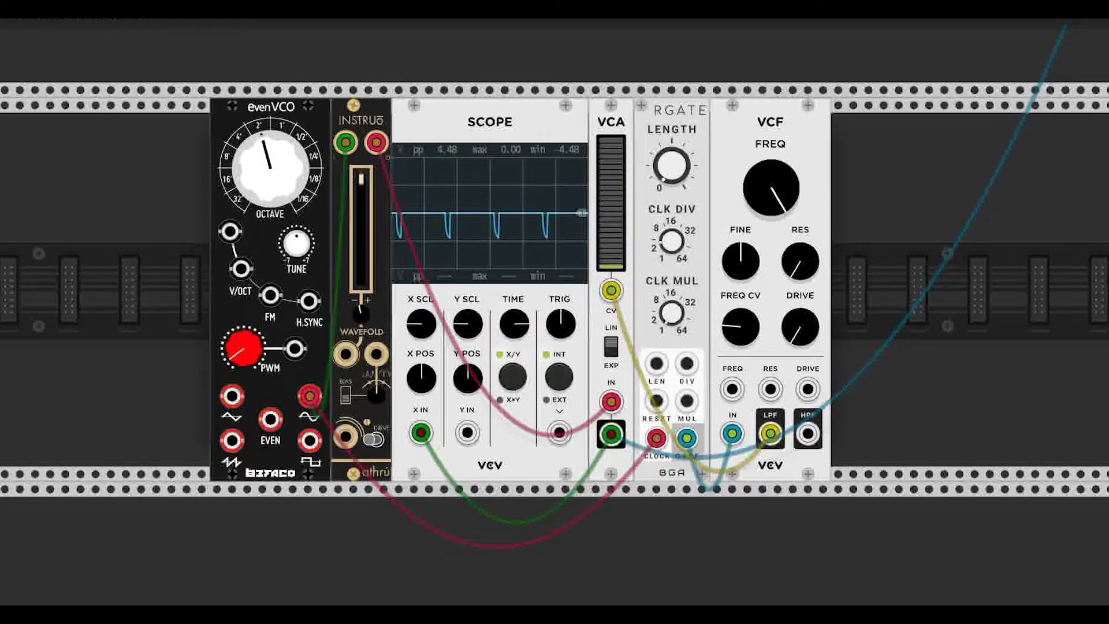
mouse_move(671, 166)
mouse_down()
mouse_move(671, 122)
mouse_move(671, 149)
mouse_up()
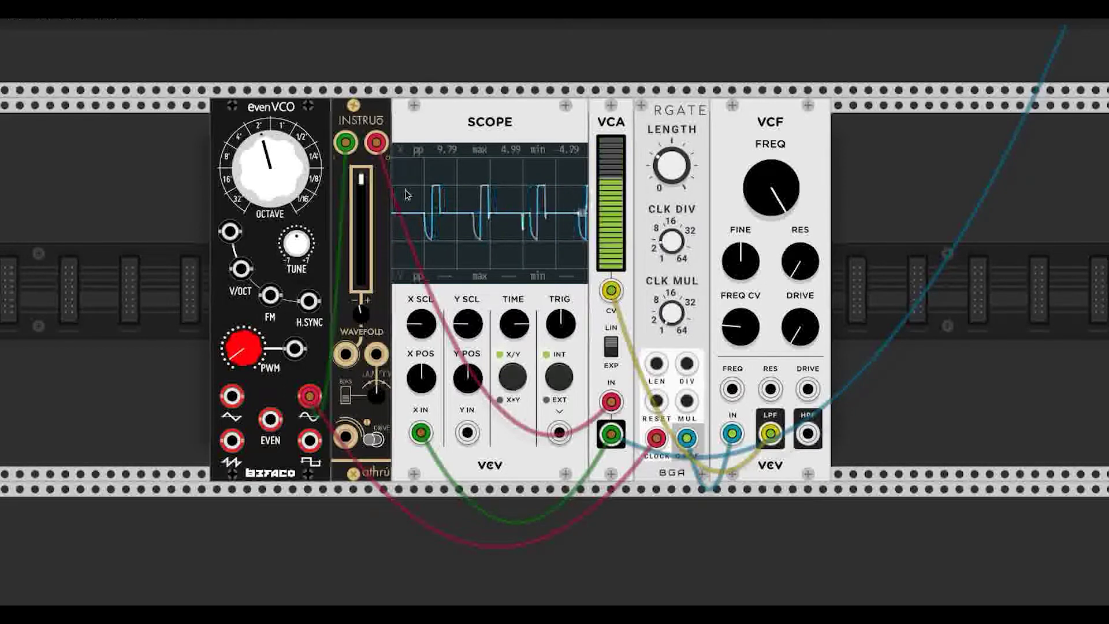
Lower the athrú fold slider slightly and sweep RGATE's Length between maximum and near zero, ending on a short gate
drag(363, 184, 361, 205)
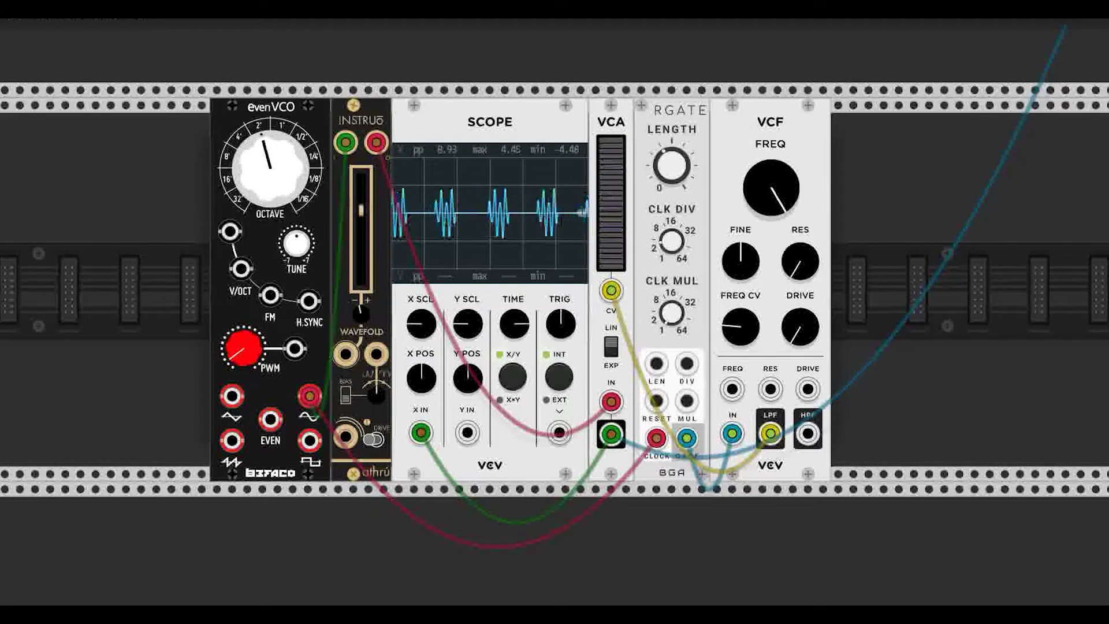
drag(671, 165, 671, 150)
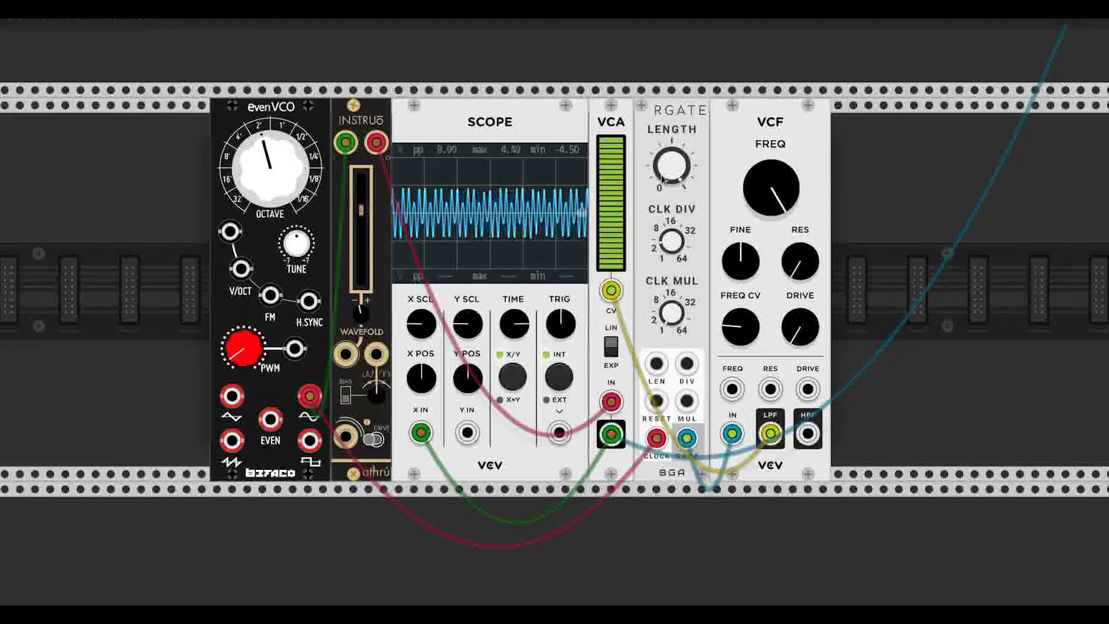
drag(662, 179, 663, 228)
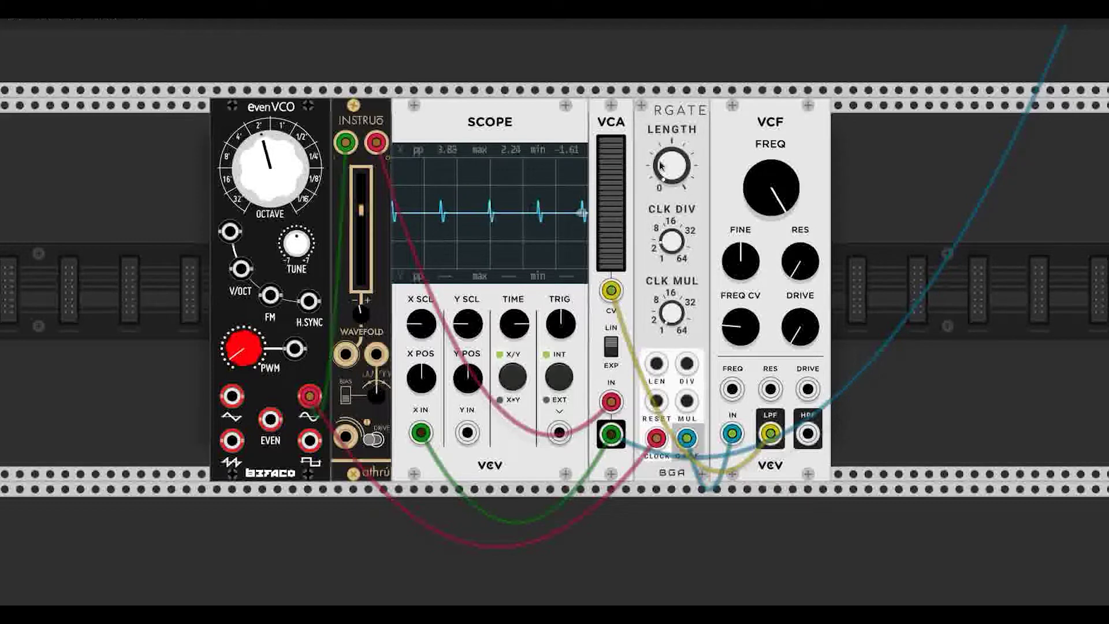
drag(661, 165, 669, 180)
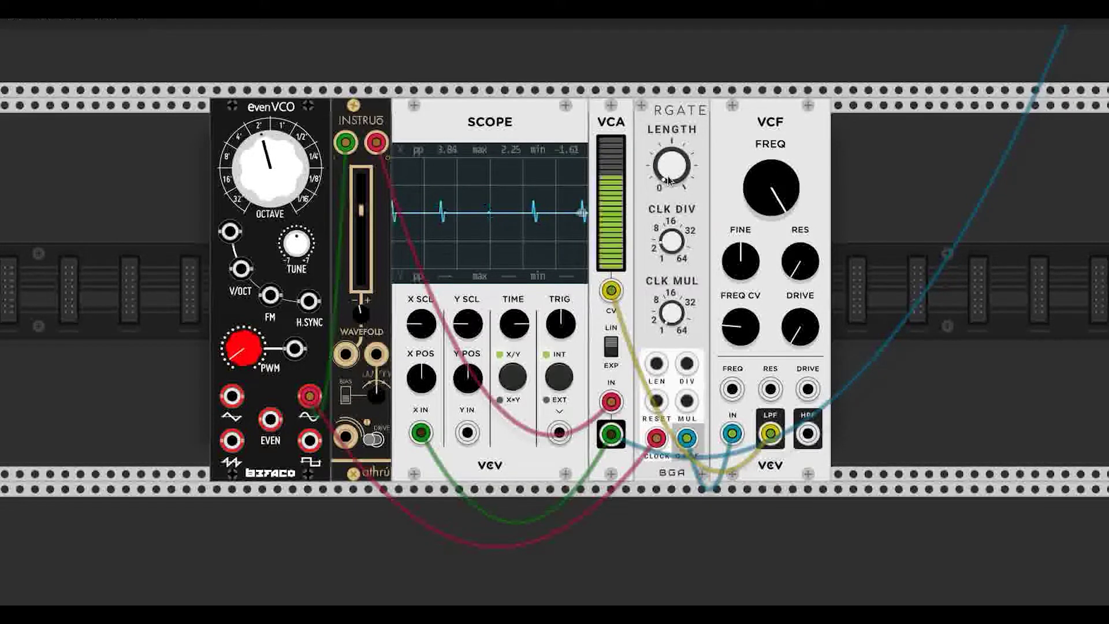
drag(668, 180, 668, 151)
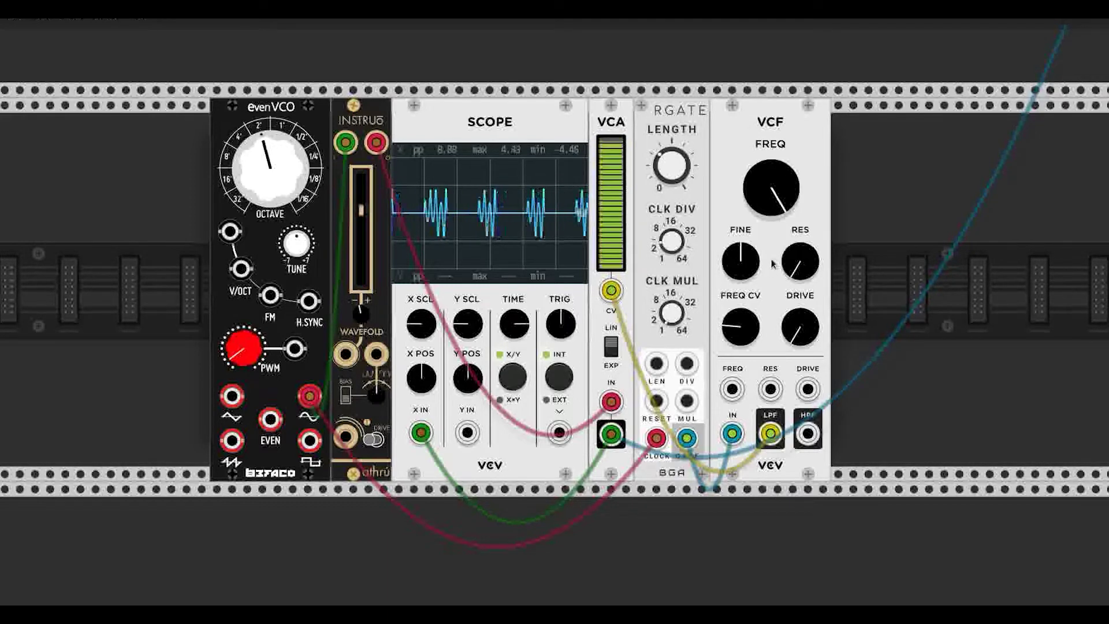
Try feeding the VCA's CV from the VCF high-pass output with a shorter gate, and return the cable to the low-pass output
mouse_move(752, 195)
mouse_down()
mouse_move(752, 246)
mouse_move(752, 191)
mouse_up()
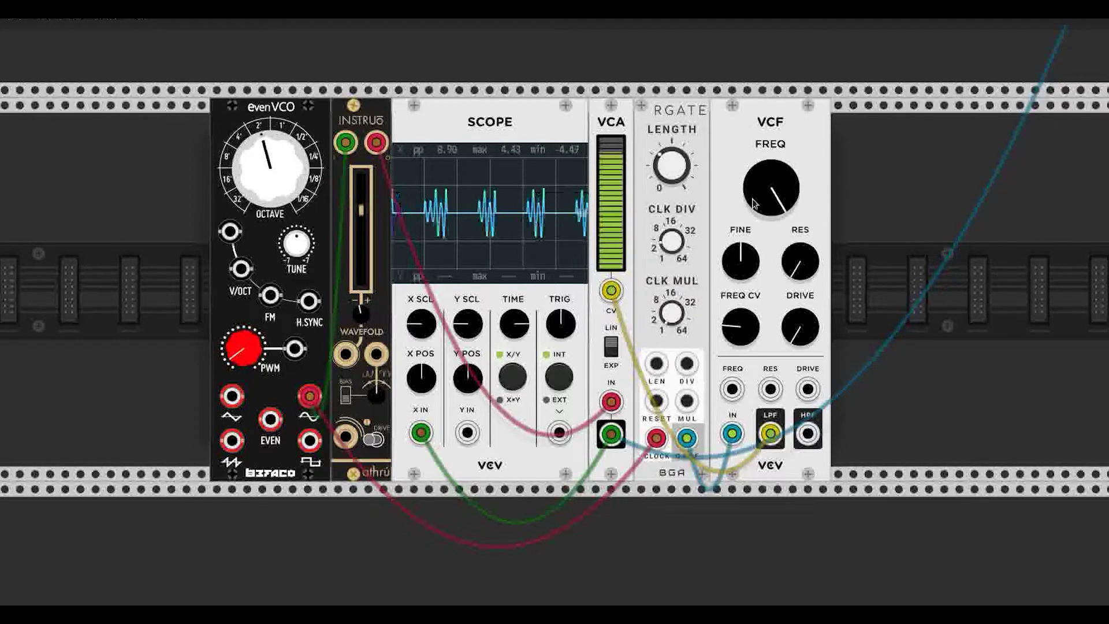
drag(770, 433, 808, 434)
mouse_move(771, 191)
mouse_down()
mouse_move(771, 223)
mouse_move(771, 196)
mouse_up()
mouse_move(671, 166)
mouse_down()
mouse_move(671, 139)
mouse_move(671, 174)
mouse_up()
drag(807, 433, 772, 434)
Lengthen the RGATE gate to maximum and return the VCF frequency to its maximum
drag(671, 167, 671, 144)
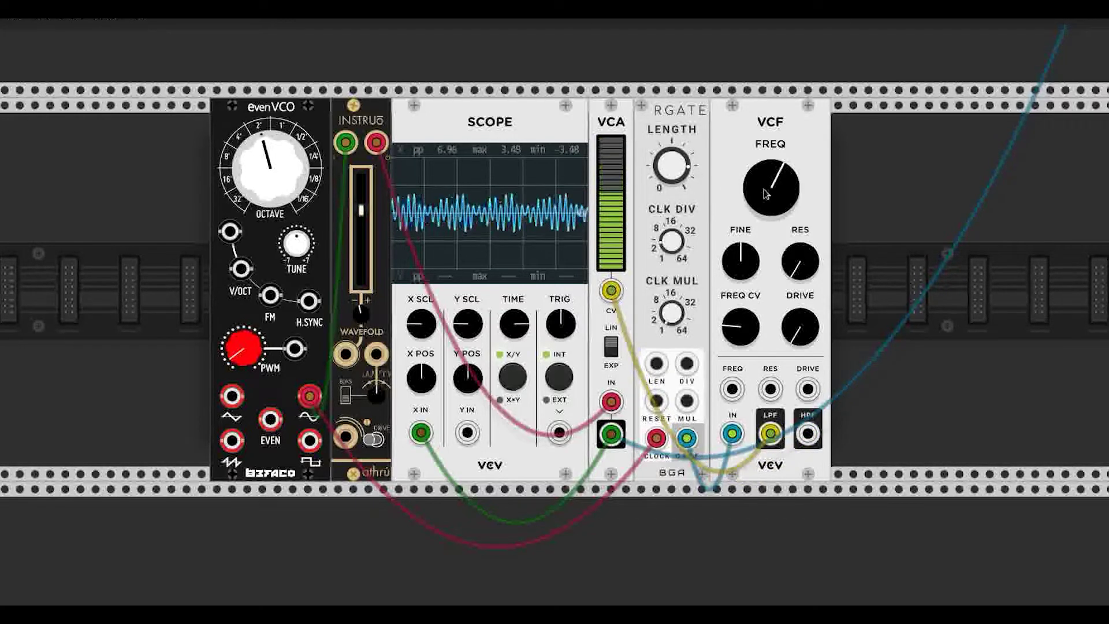
drag(768, 200, 766, 208)
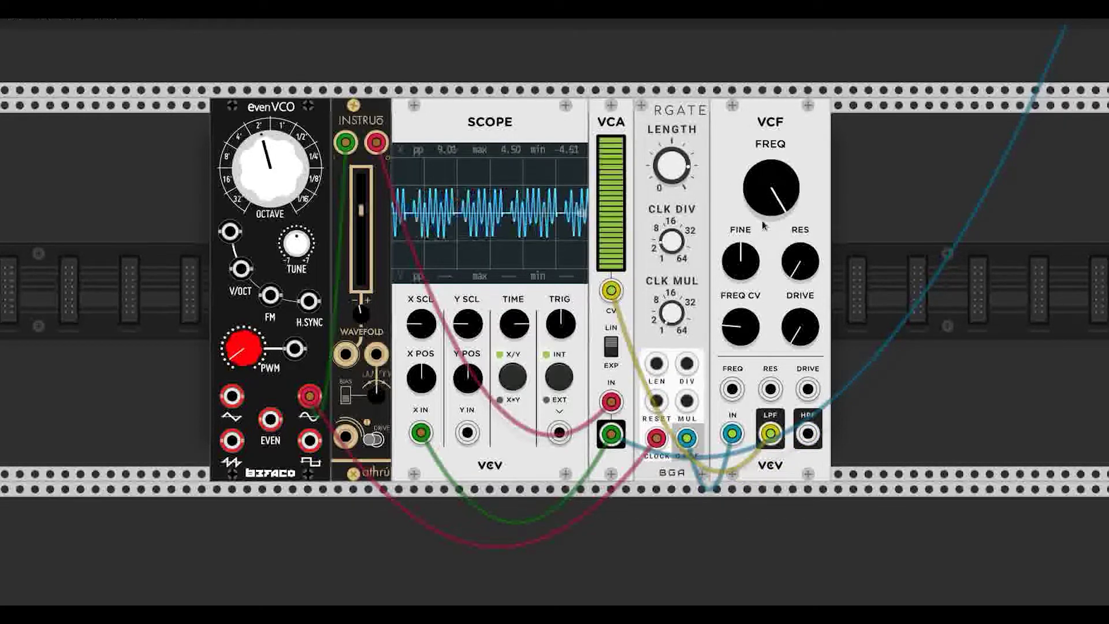
drag(679, 170, 678, 156)
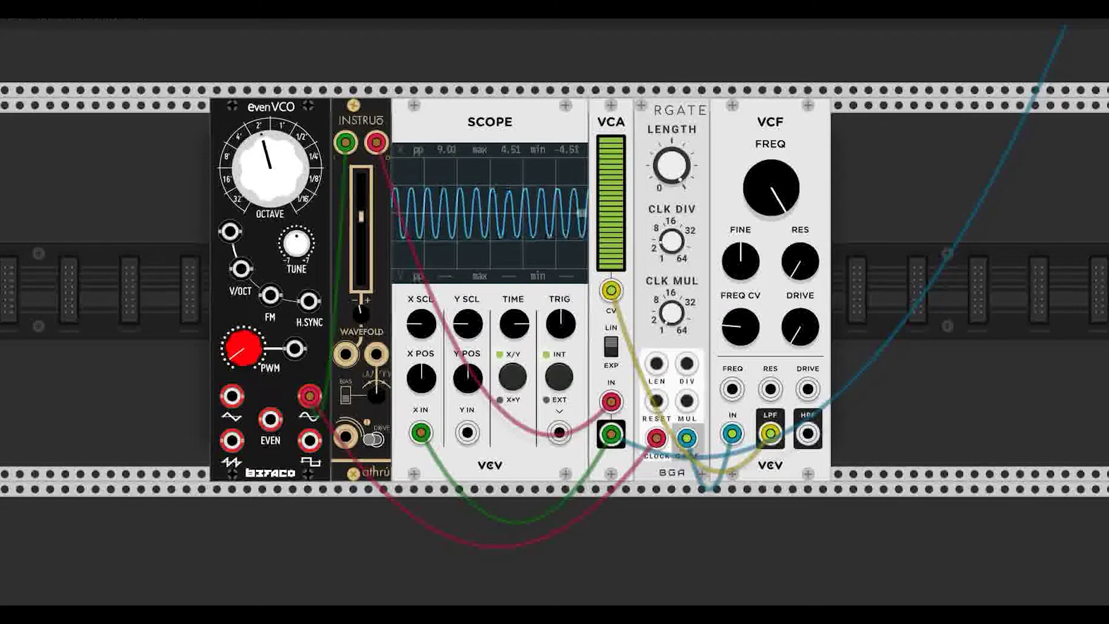
mouse_move(766, 183)
mouse_down()
mouse_move(765, 197)
mouse_move(766, 183)
mouse_up()
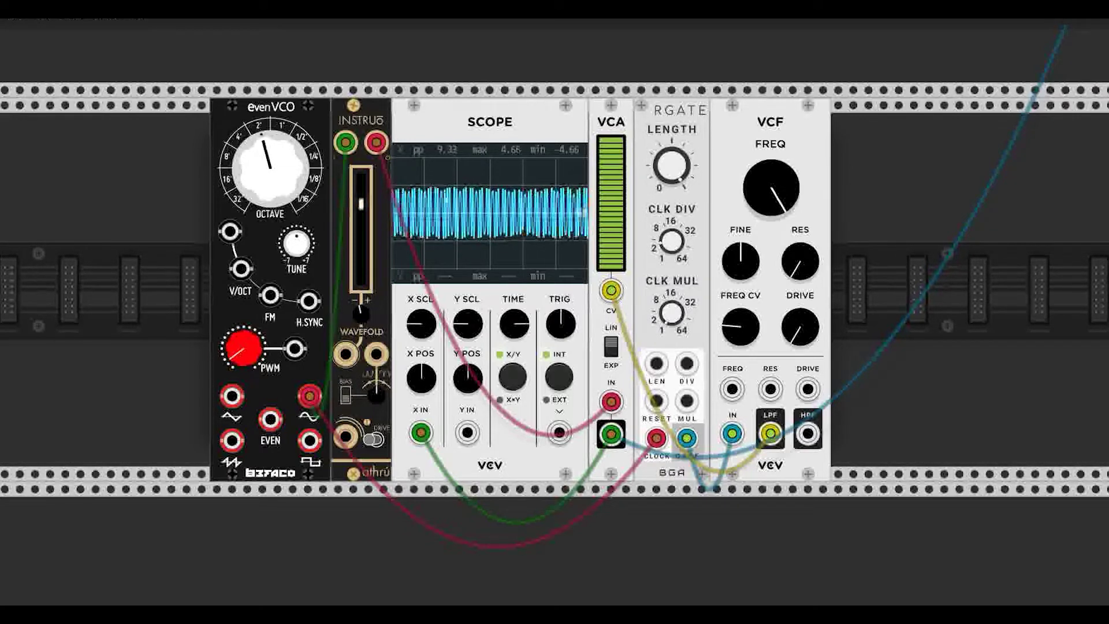
Shorten RGATE's Length to separate the signal into bursts and raise it back to maximum
drag(678, 170, 679, 182)
drag(677, 238, 677, 252)
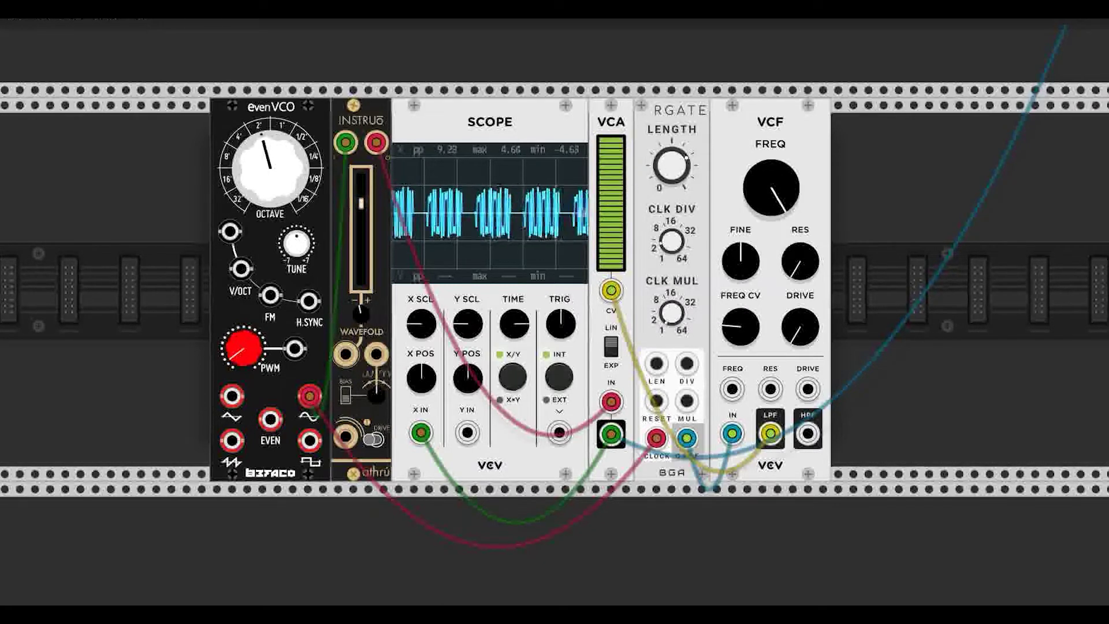
drag(671, 165, 670, 139)
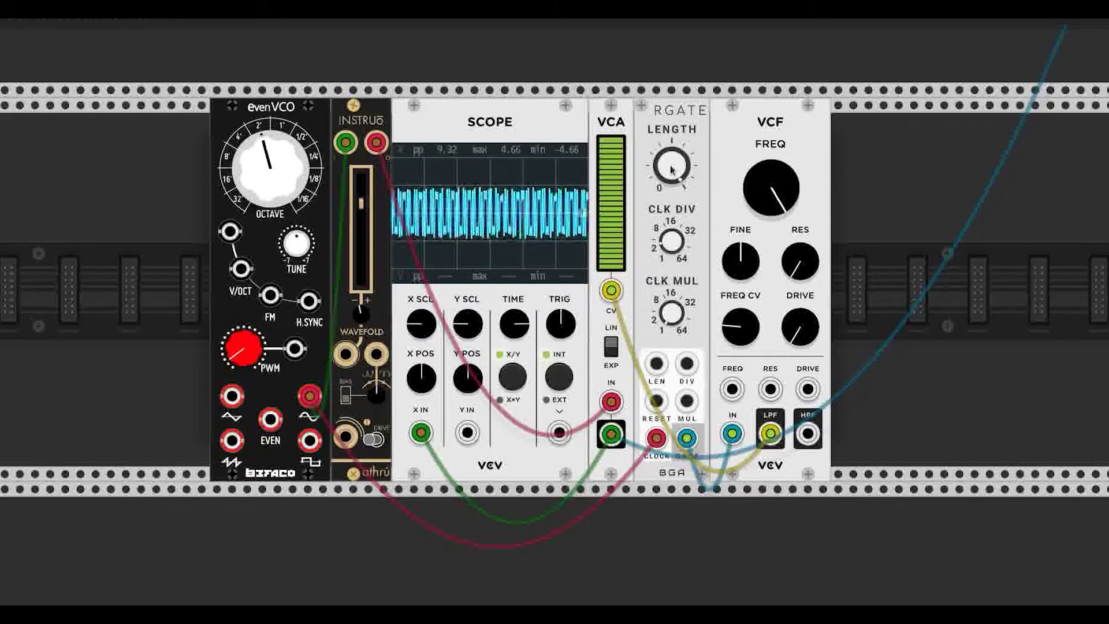
Shorten RGATE's Length to split the signal into separate bursts, and raise the athrú fold slider slightly
mouse_move(668, 169)
mouse_down()
mouse_move(668, 194)
mouse_move(668, 170)
mouse_up()
mouse_move(355, 203)
mouse_down()
mouse_move(354, 181)
mouse_move(354, 194)
mouse_up()
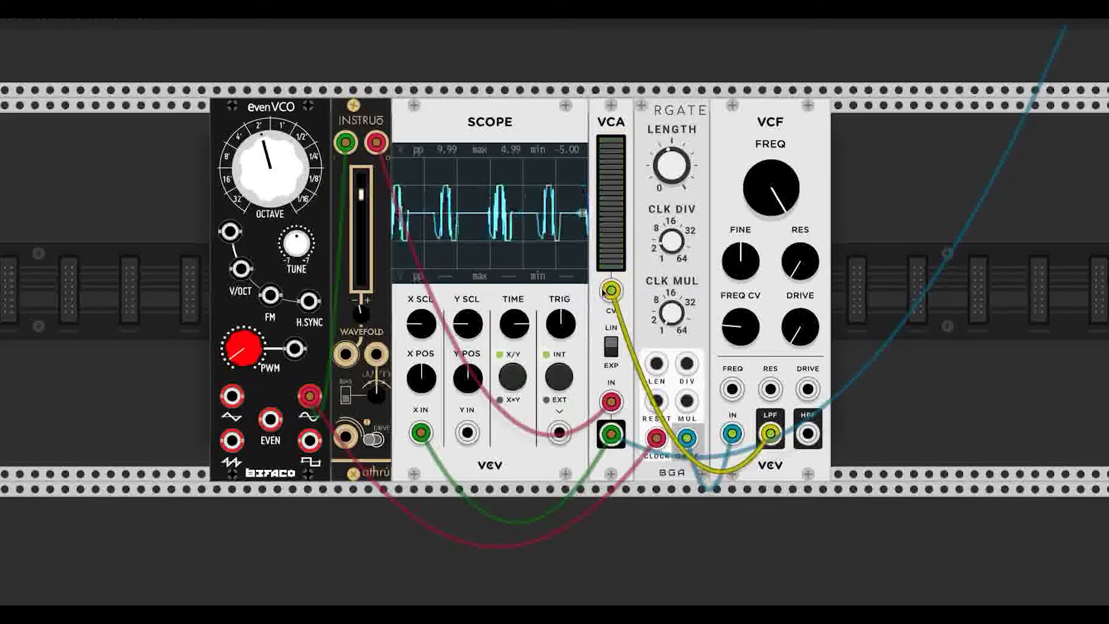
Unplug the VCF low-pass cable from the VCA's CV input, and pull a cable from the evenVCO's V/OCT jack
drag(611, 290, 646, 347)
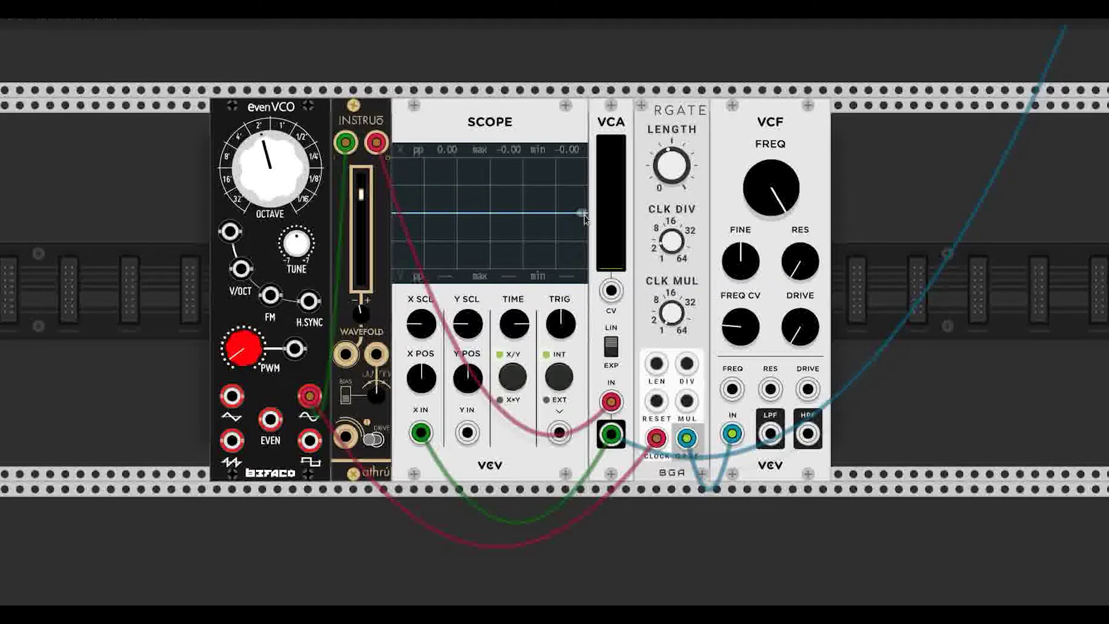
drag(241, 268, 117, 305)
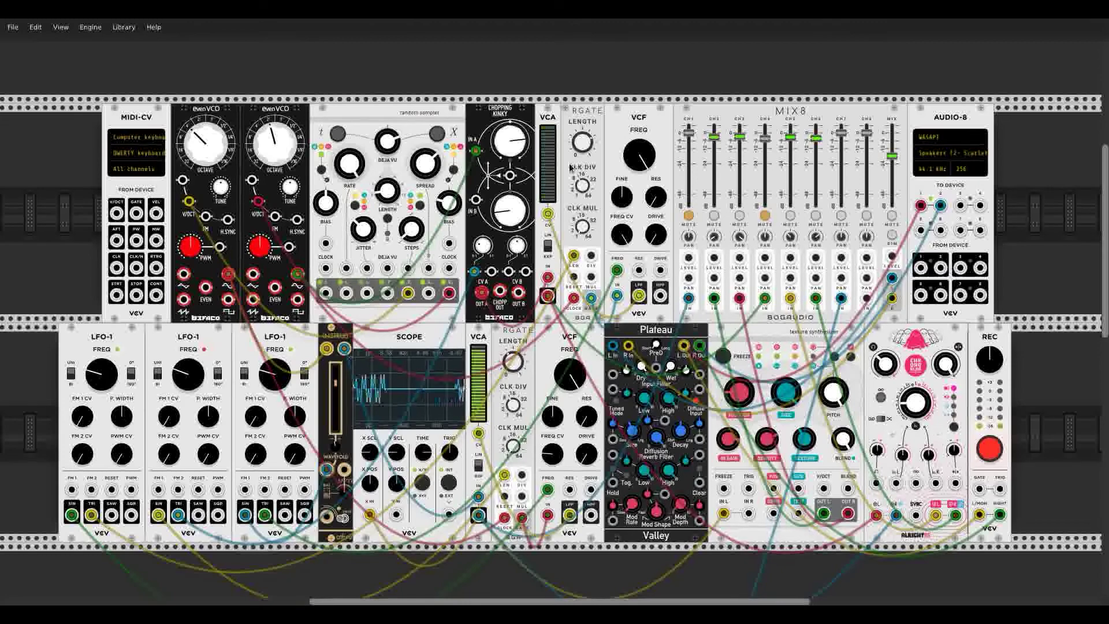
Try different octave settings on the two evenVCO oscillators and return them to 4' and 2'
drag(509, 140, 509, 174)
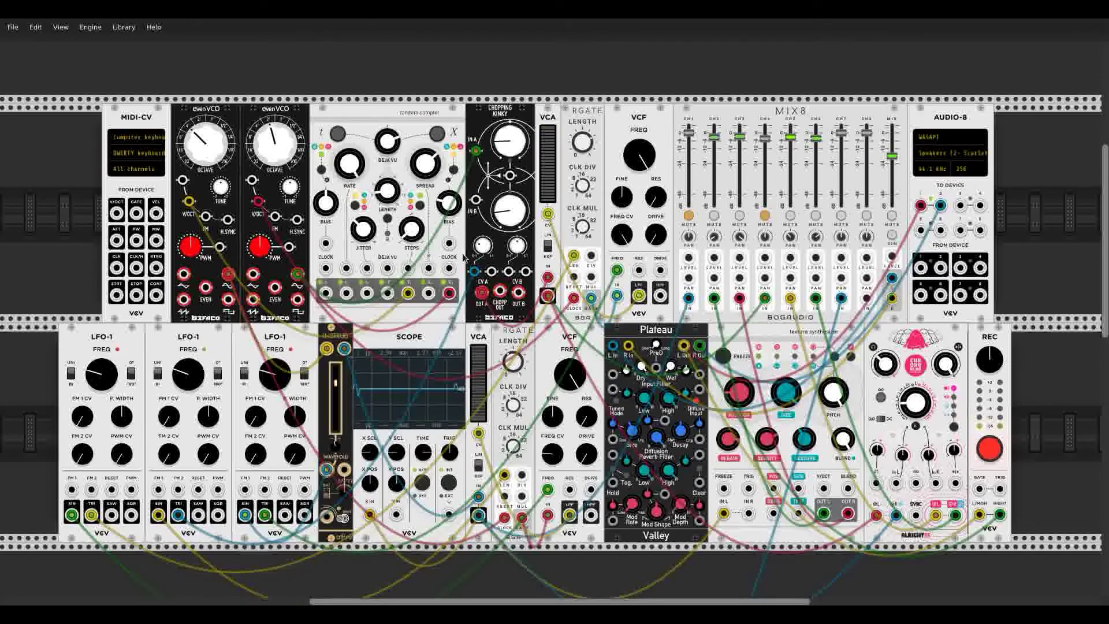
drag(218, 149, 266, 151)
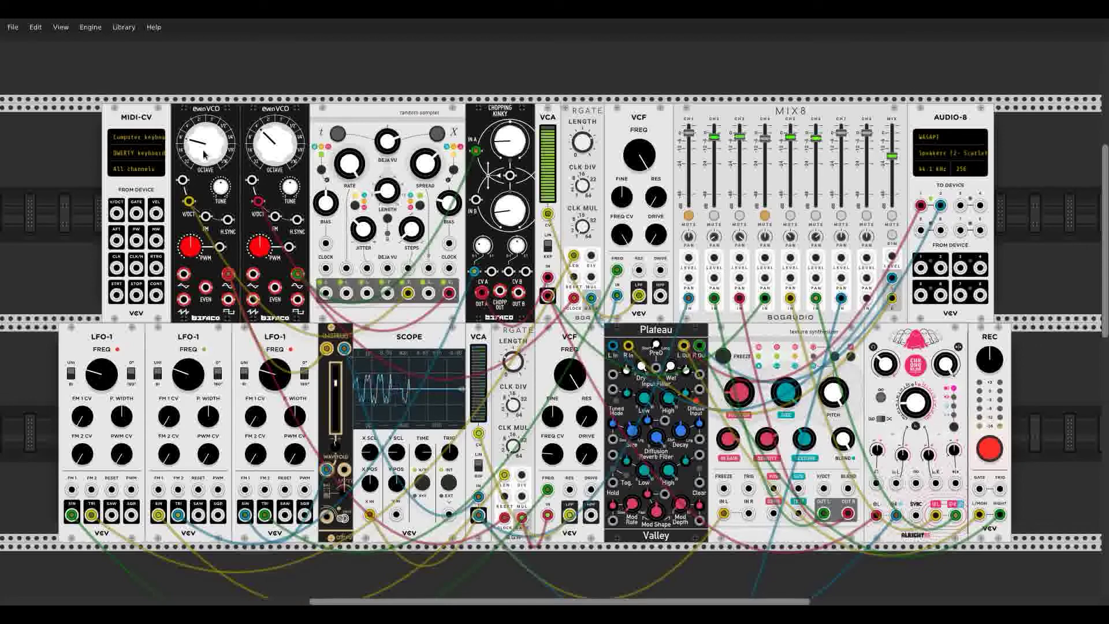
drag(259, 147, 266, 148)
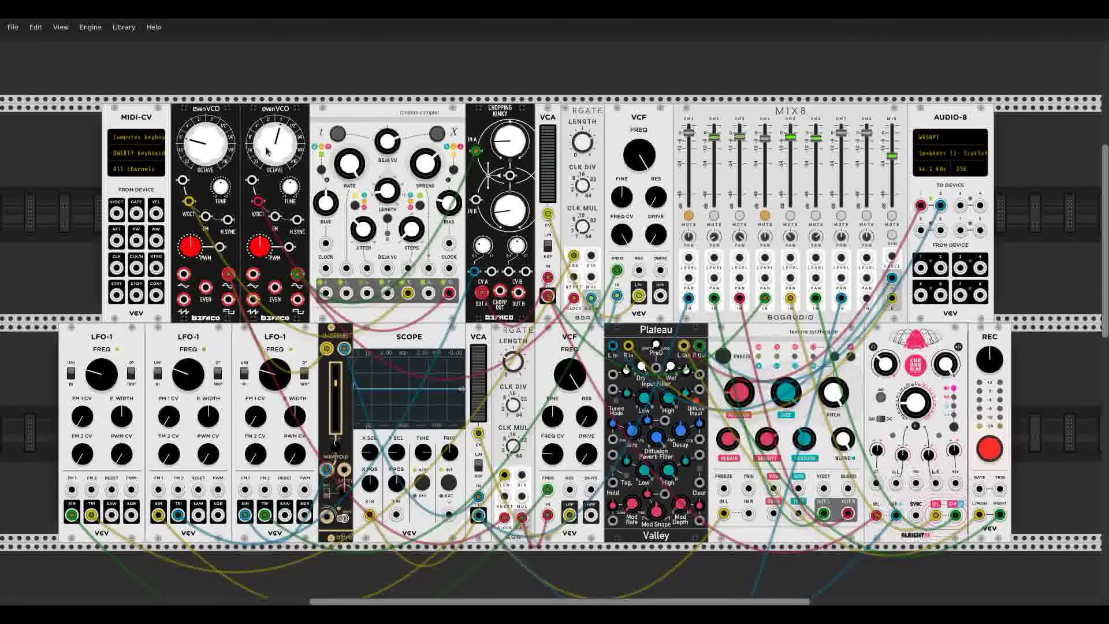
drag(266, 152, 205, 138)
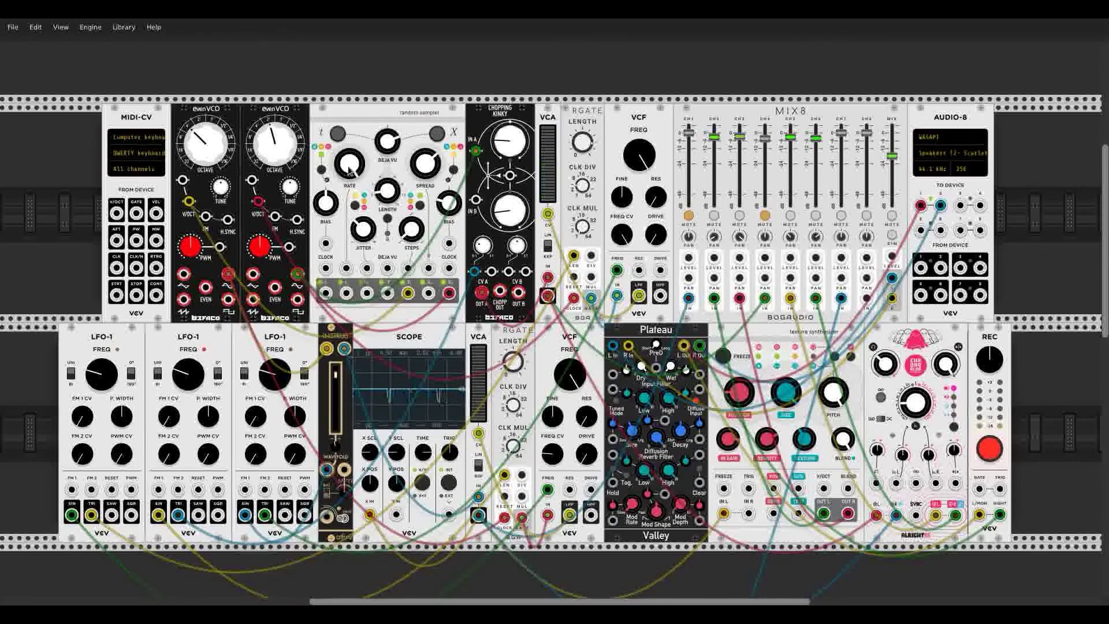
Adjust the random sampler's Rate, and lower the evenVCO octaves to 8' on the first and 4' on the second
mouse_move(352, 169)
mouse_down()
mouse_move(351, 153)
mouse_move(351, 174)
mouse_up()
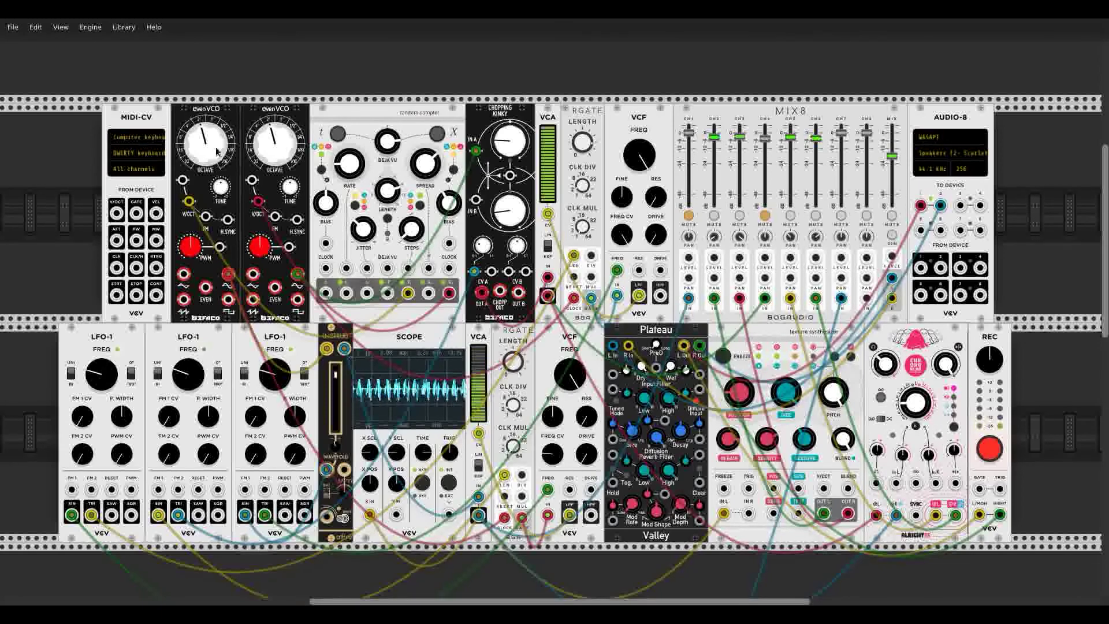
mouse_move(236, 152)
mouse_down()
mouse_move(236, 167)
mouse_move(255, 156)
mouse_up()
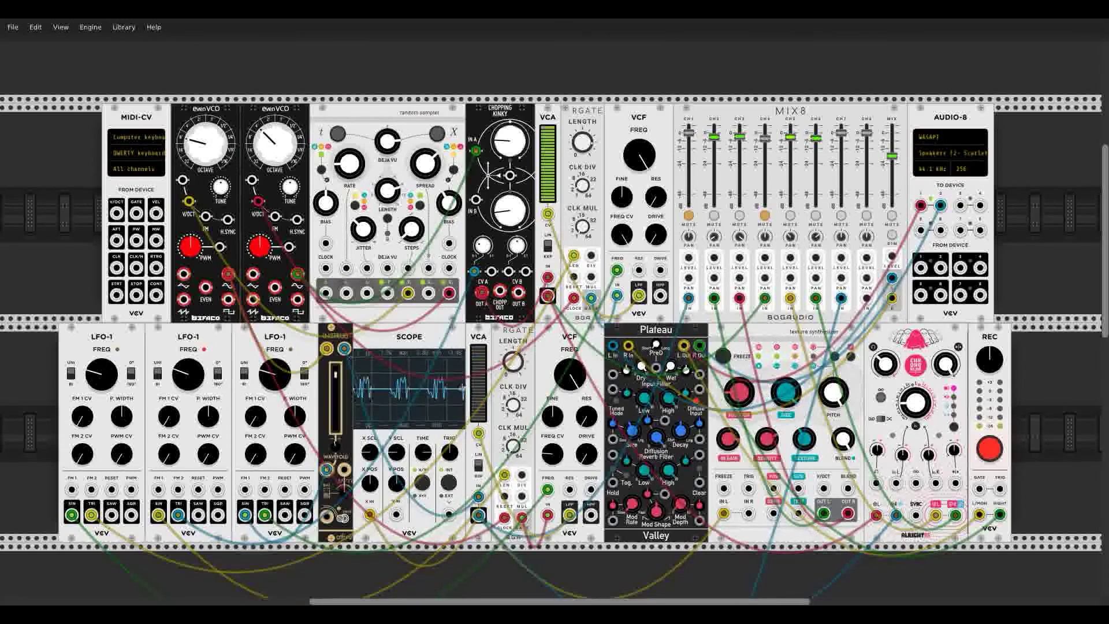